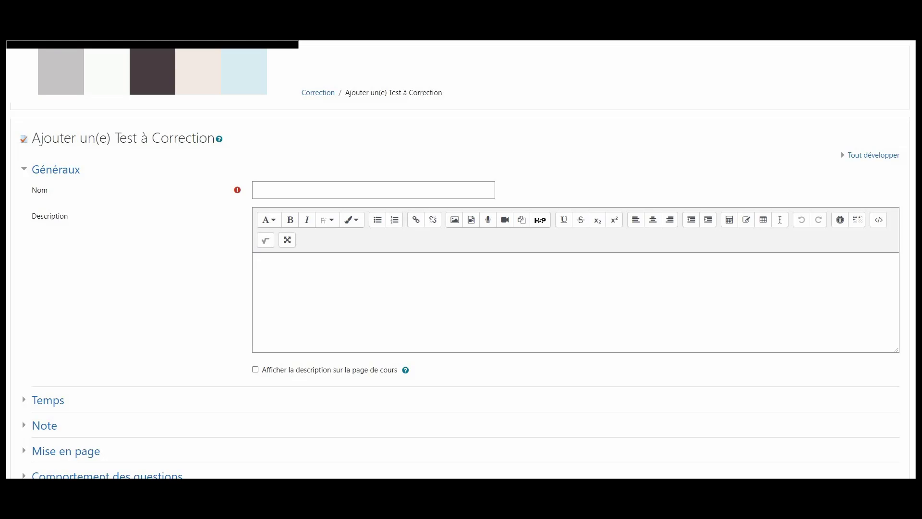
Name the quiz "Nom" and enable displaying its description on the course page.
left_click(259, 190)
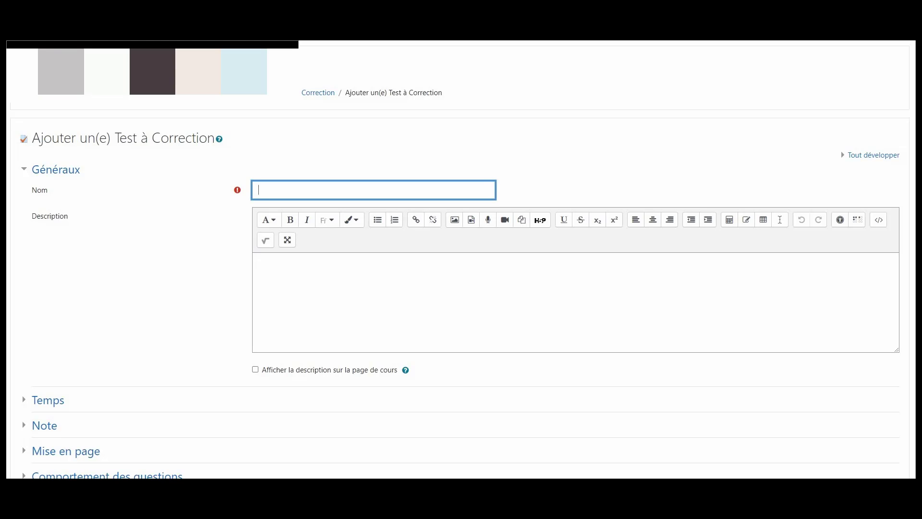
type("Nom")
left_click(255, 260)
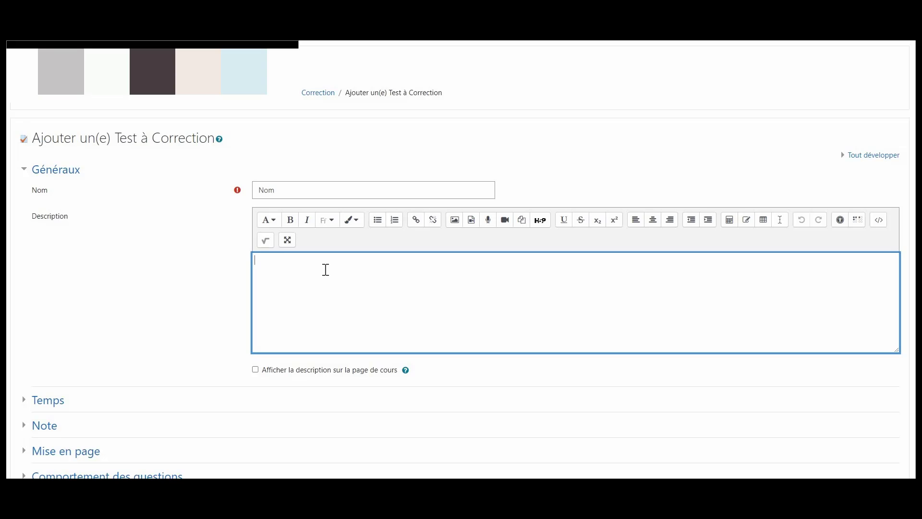
left_click(255, 369)
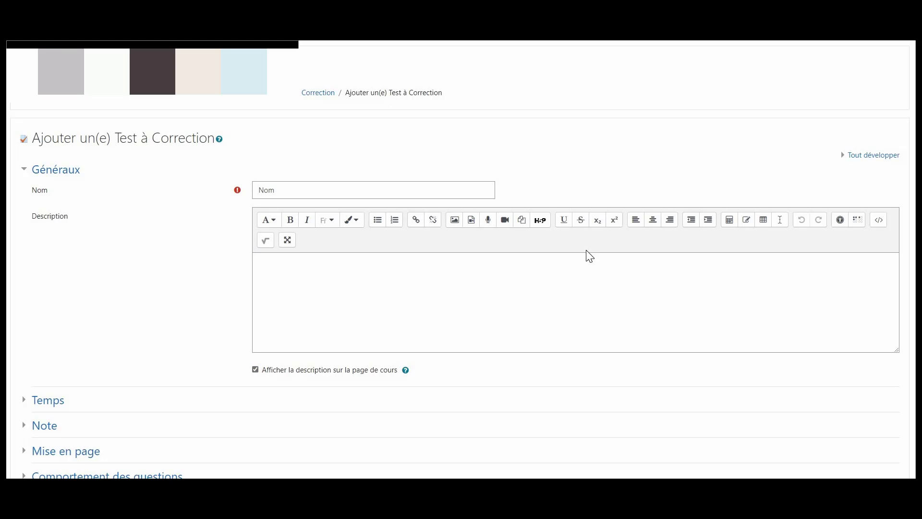
In the Temps section, activate the quiz closing date and a time limit of 60 minutes.
scroll(587, 255, "down", 3)
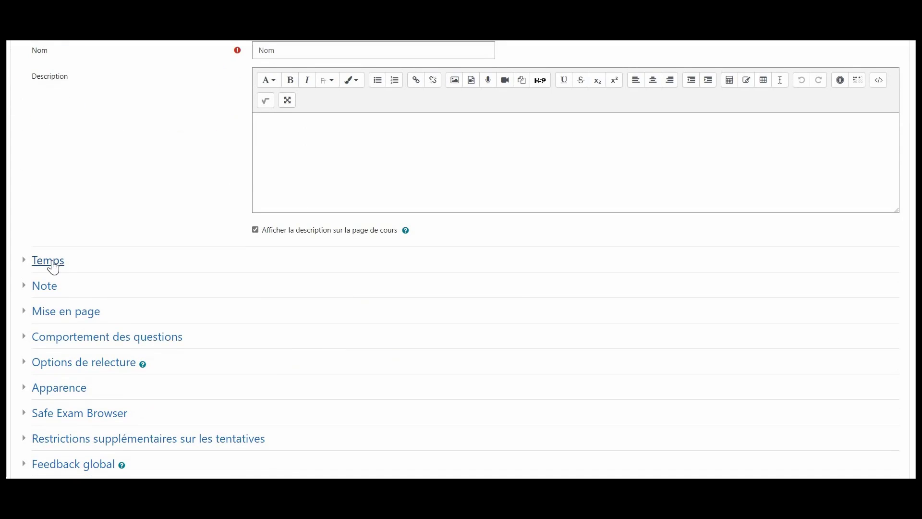
left_click(47, 262)
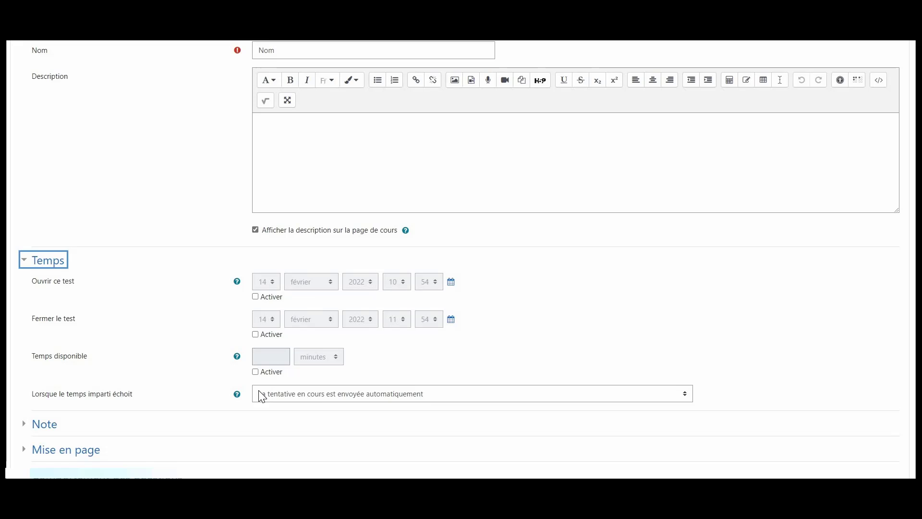
left_click(254, 335)
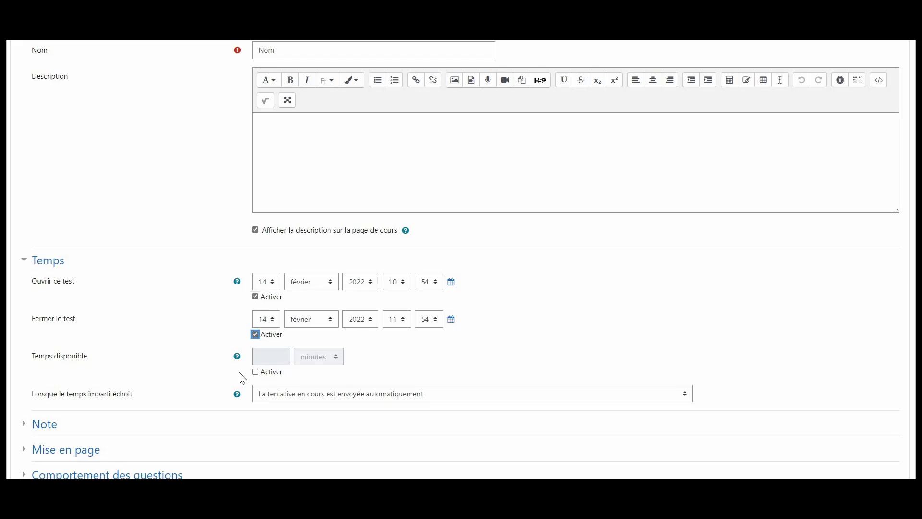
left_click(254, 372)
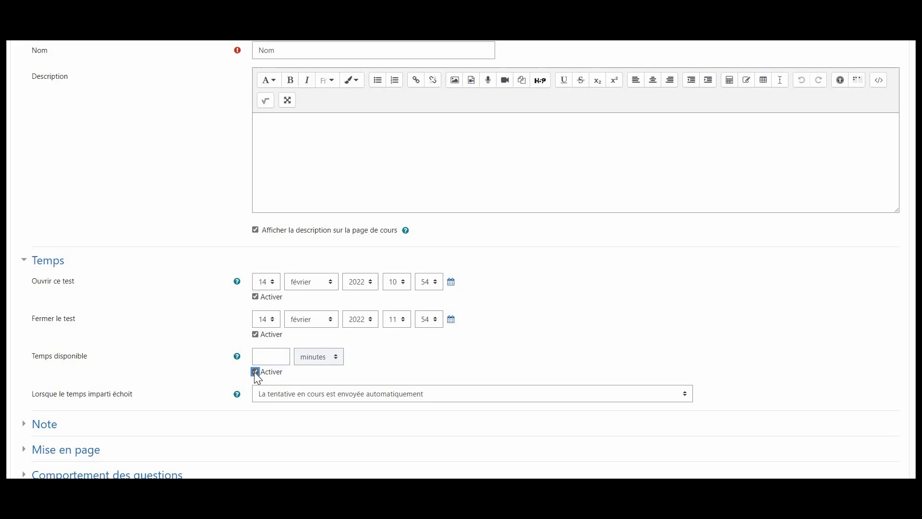
left_click(276, 357)
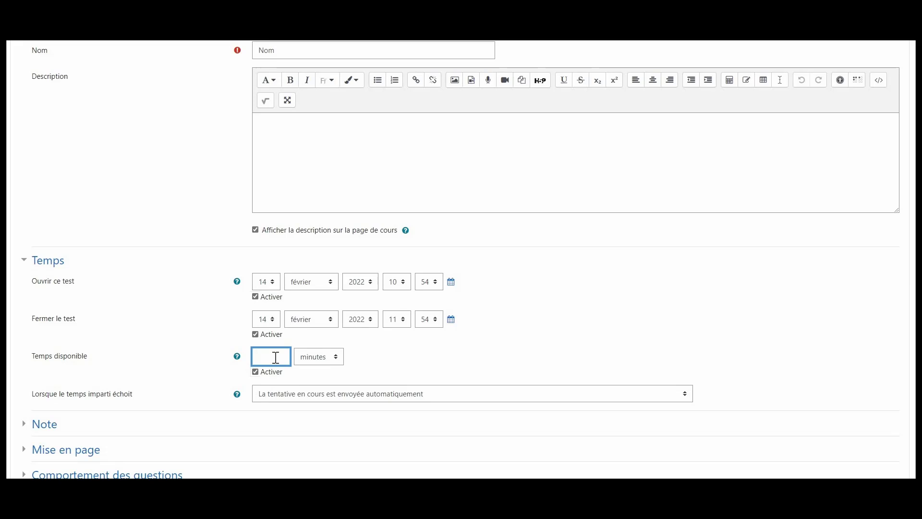
type("60")
left_click(432, 363)
Deactivate the quiz opening and closing dates and collapse the Temps section.
left_click(255, 296)
left_click(255, 334)
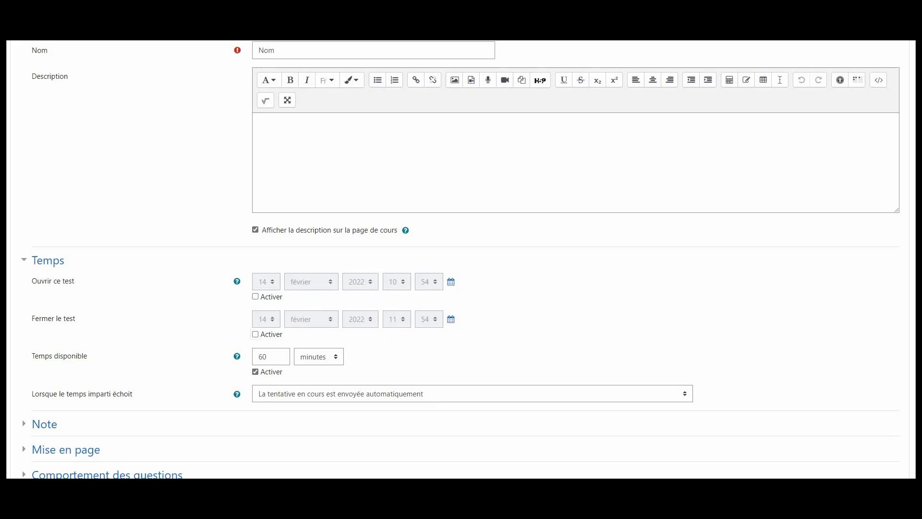
left_click(26, 262)
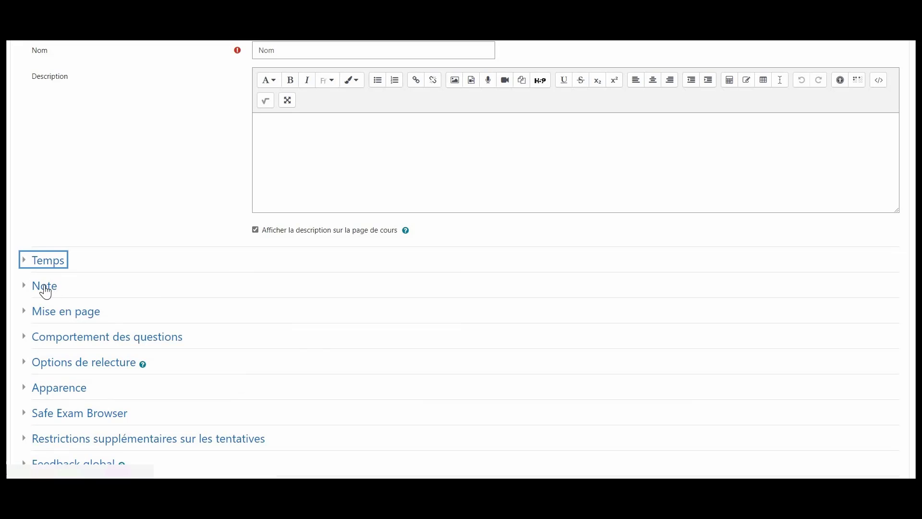
Examine the choices for the number of allowed attempts in the Note section, keep 1, and collapse the section.
left_click(45, 288)
scroll(472, 292, "down", 2)
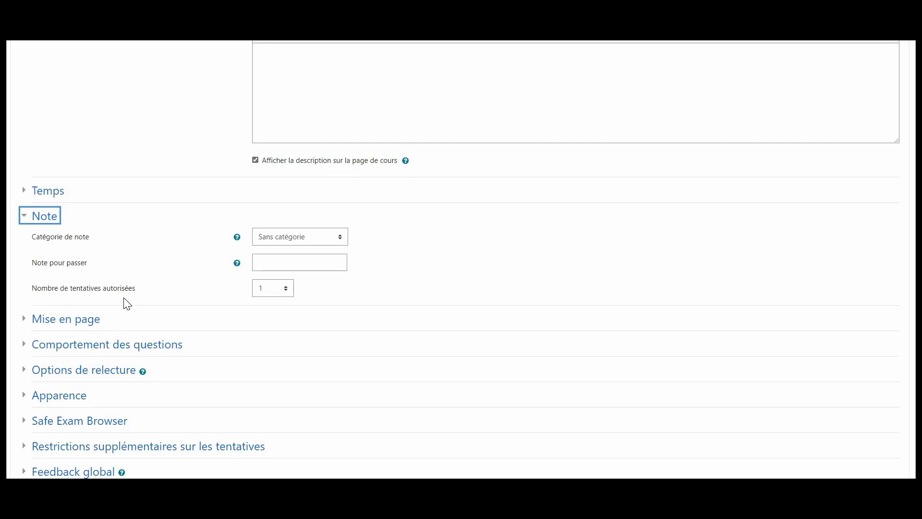
left_click(285, 291)
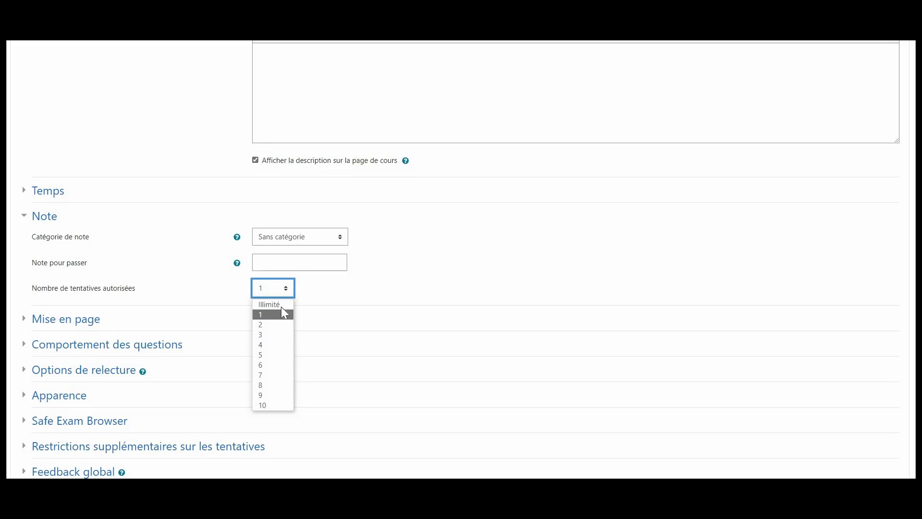
left_click(382, 310)
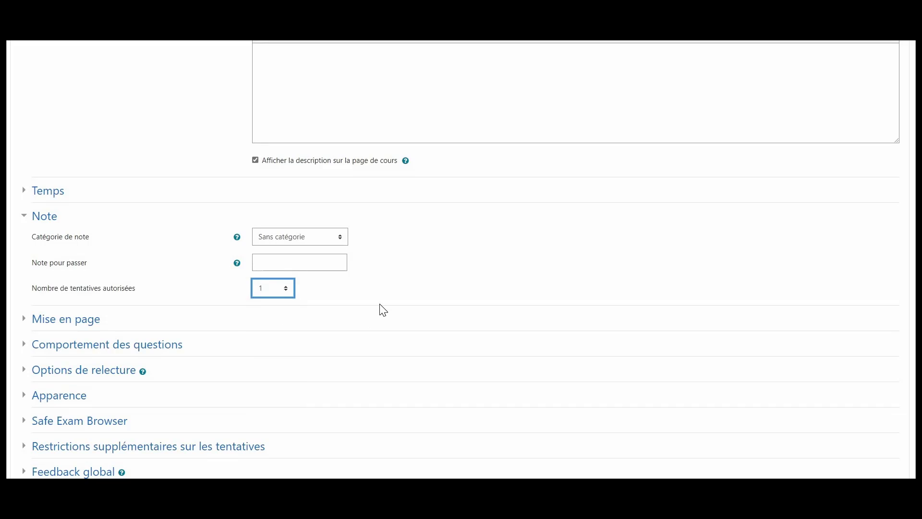
left_click(288, 293)
key("Up")
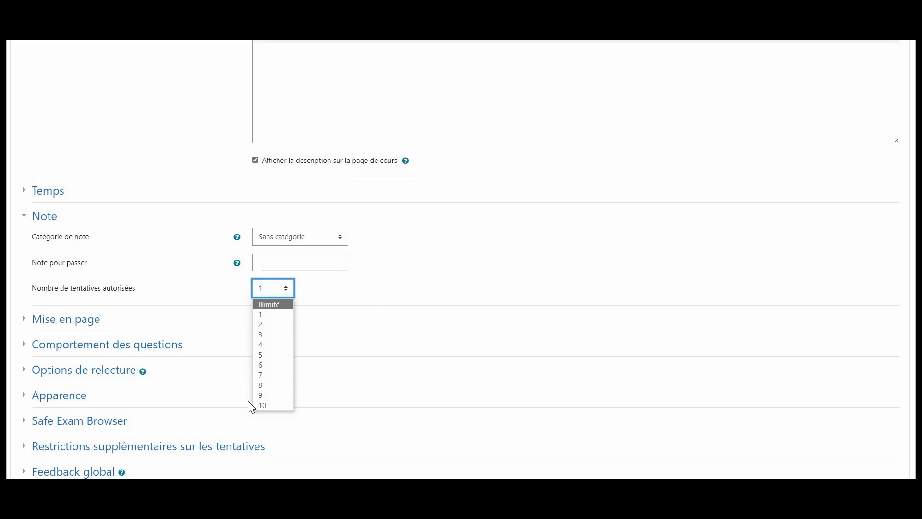
left_click(339, 293)
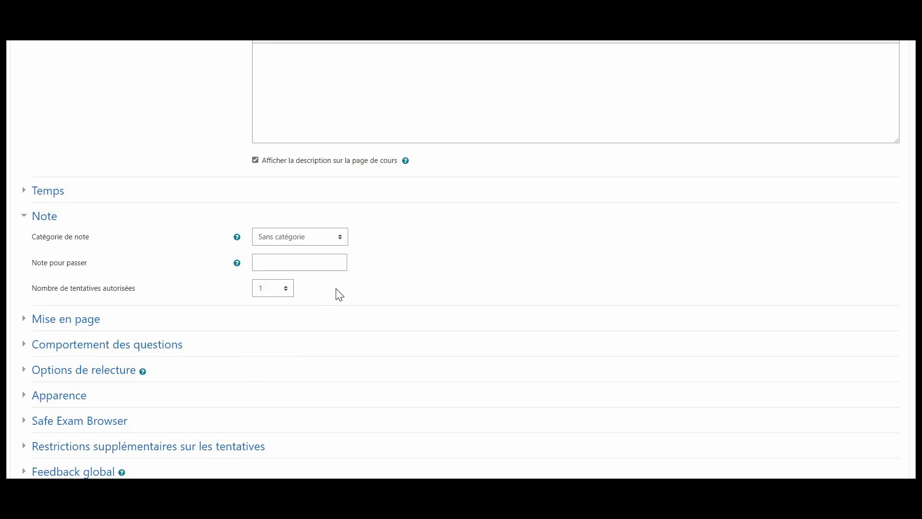
scroll(339, 294, "down", 2)
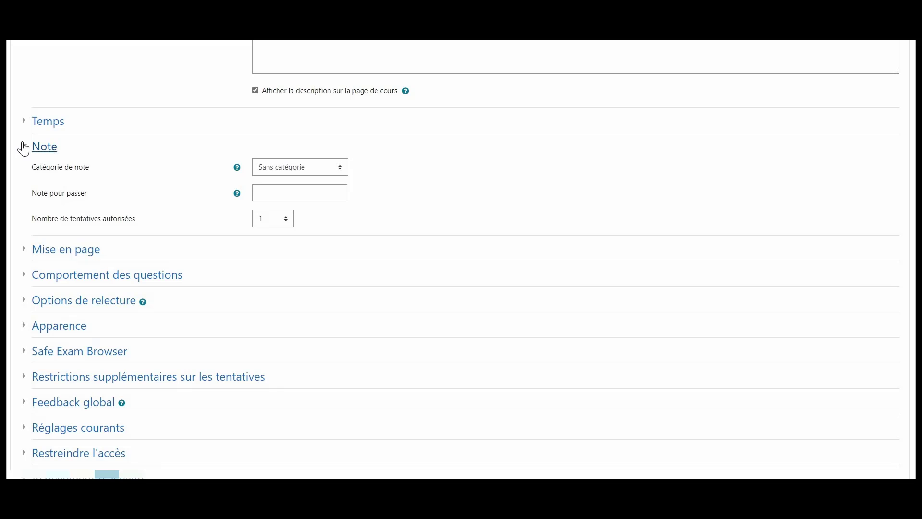
left_click(23, 144)
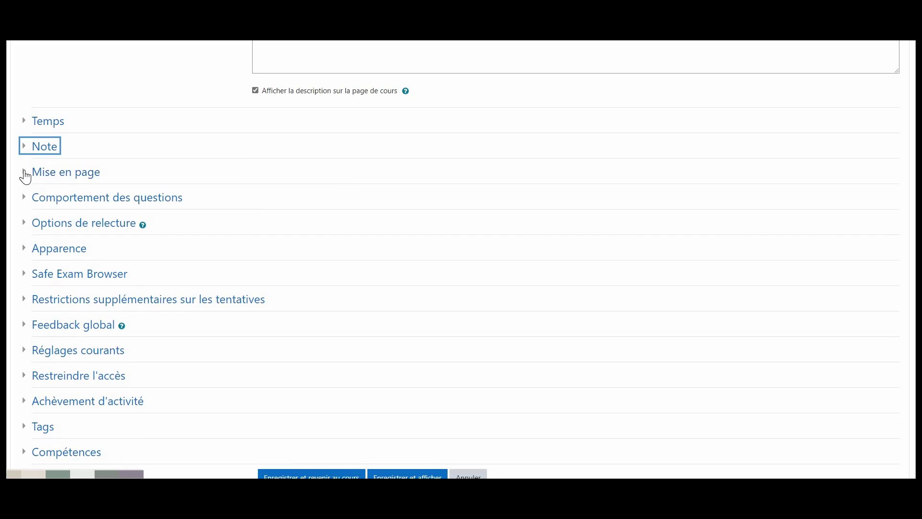
Show all Mise en page settings and examine the Nouvelle page choices together with the Temps settings.
left_click(72, 180)
left_click(56, 217)
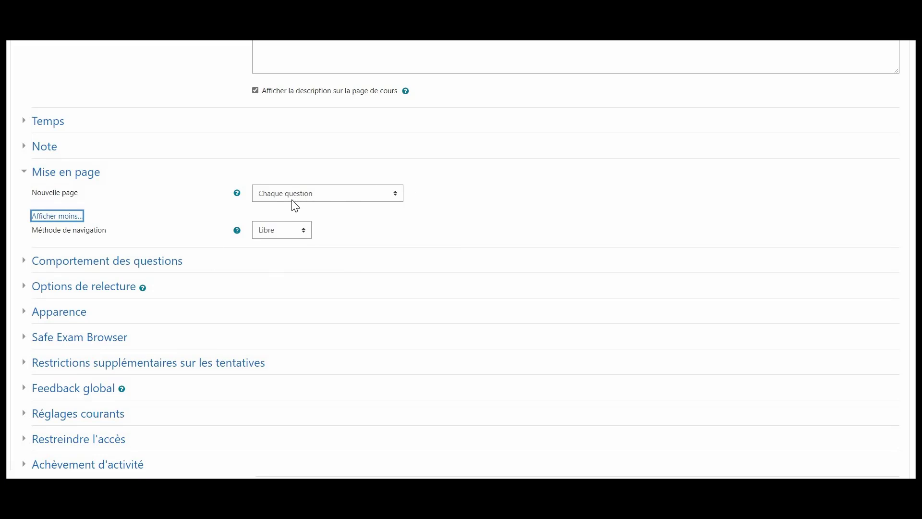
left_click(356, 198)
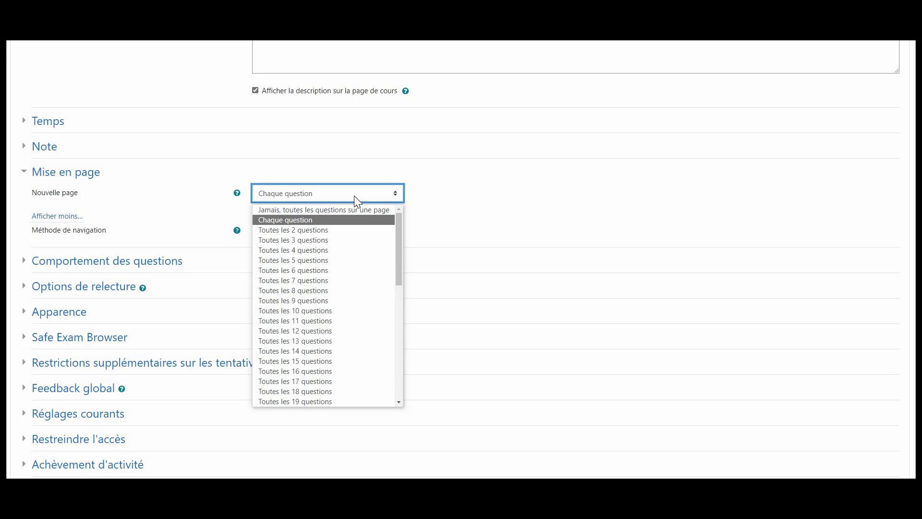
left_click(249, 178)
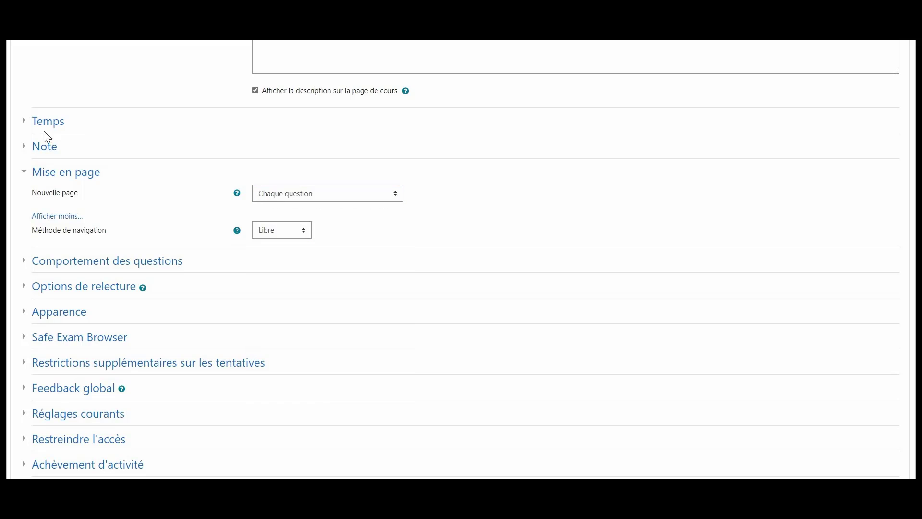
left_click(41, 126)
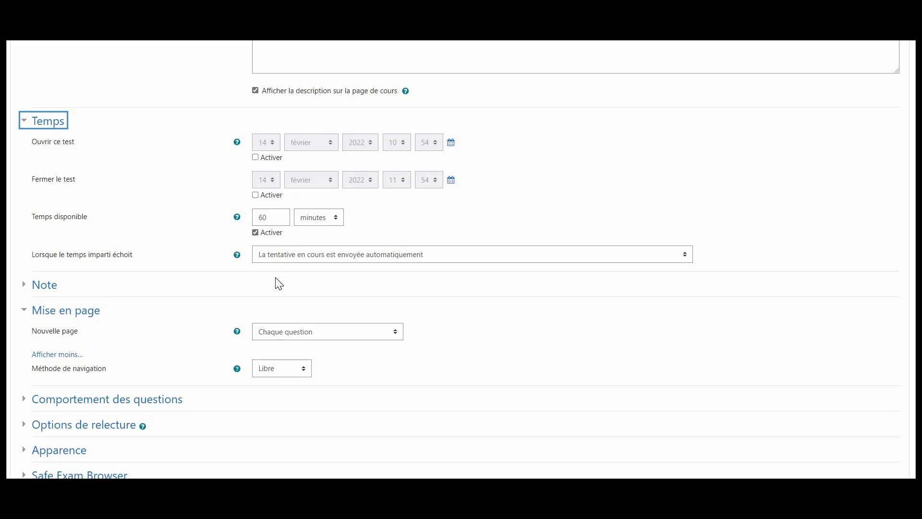
left_click(291, 334)
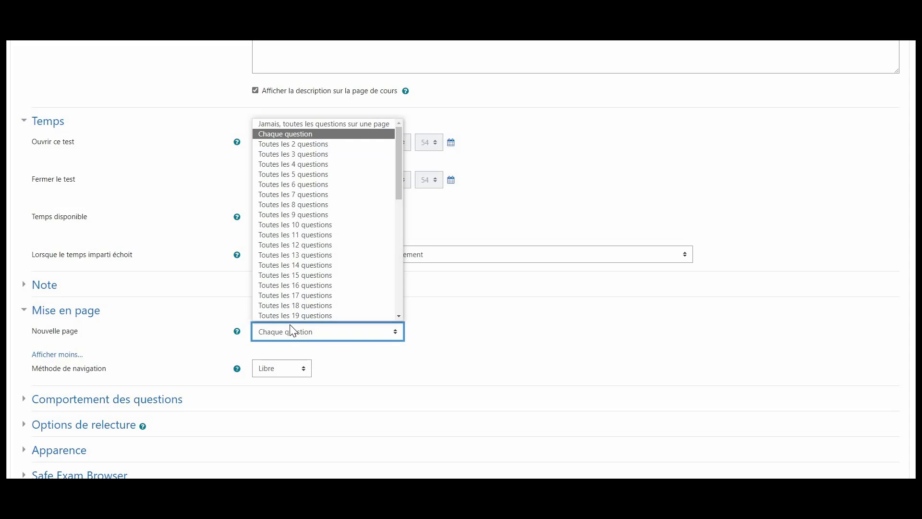
left_click(457, 356)
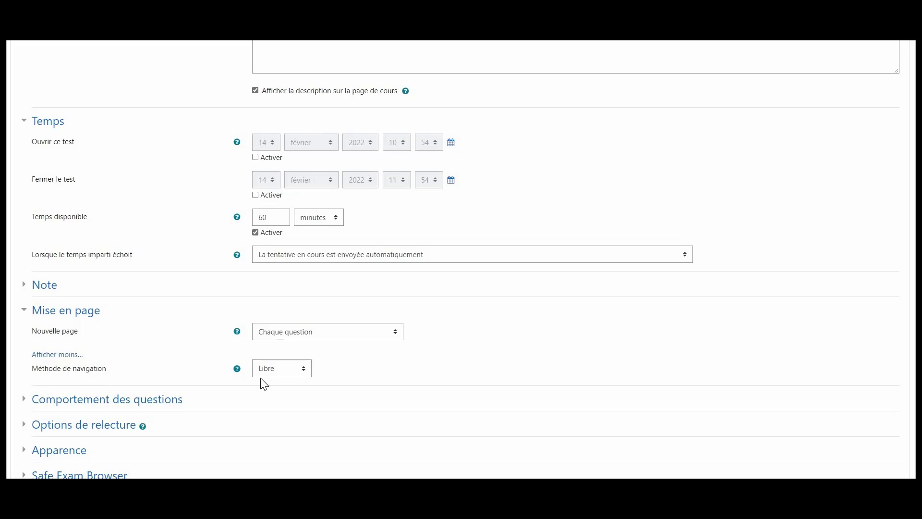
Set the navigation method to Séquentielle and collapse the Mise en page and Temps sections.
left_click(287, 374)
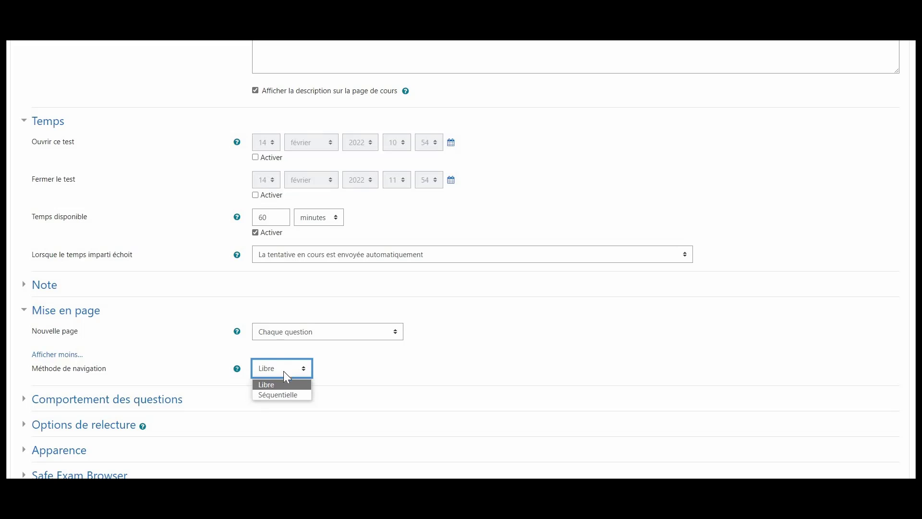
left_click(285, 397)
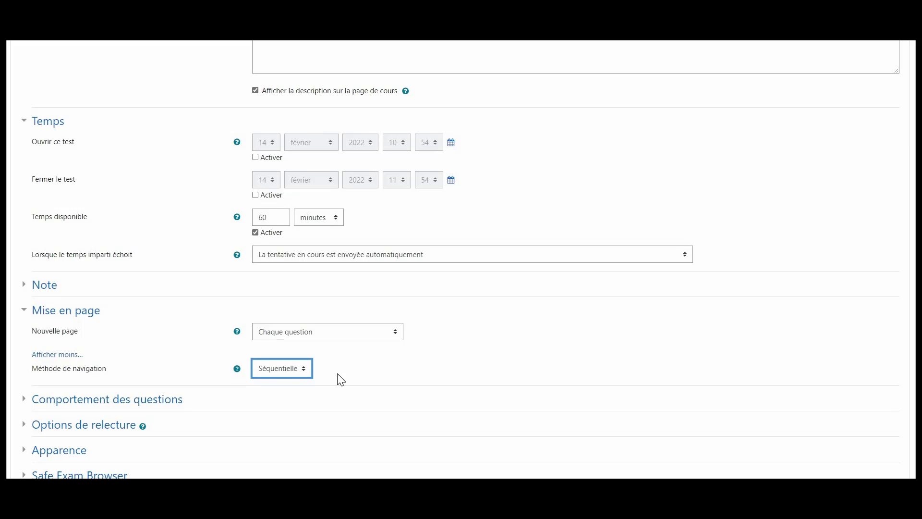
left_click(307, 374)
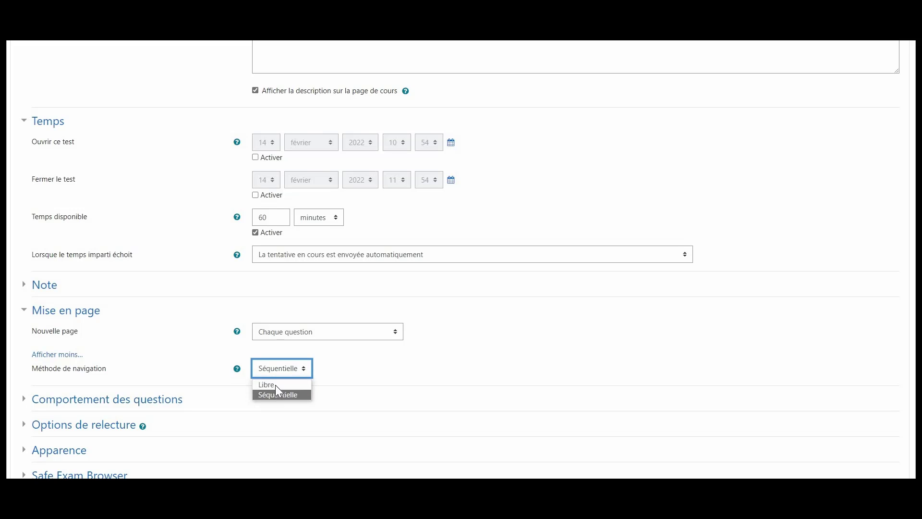
left_click(87, 347)
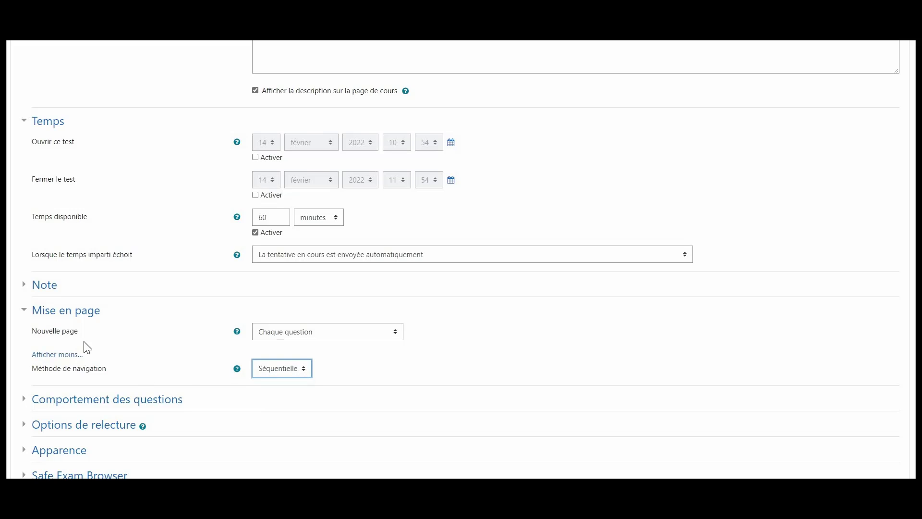
left_click(23, 316)
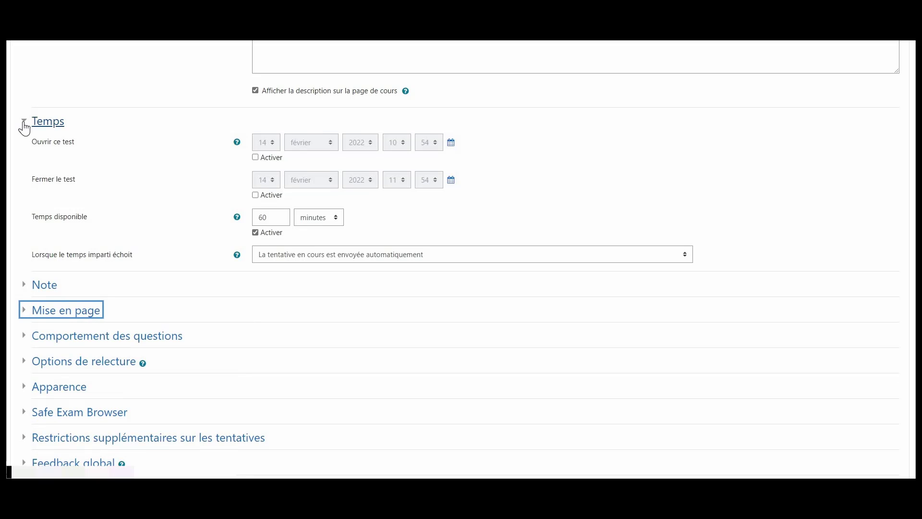
left_click(23, 124)
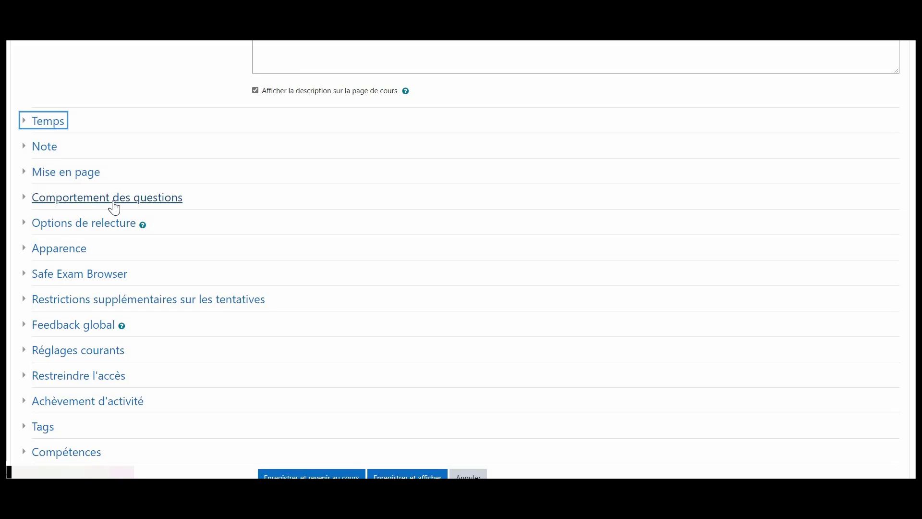
Examine the available question behaviours in the Comportement des questions section, keeping Rétroaction a posteriori.
left_click(114, 202)
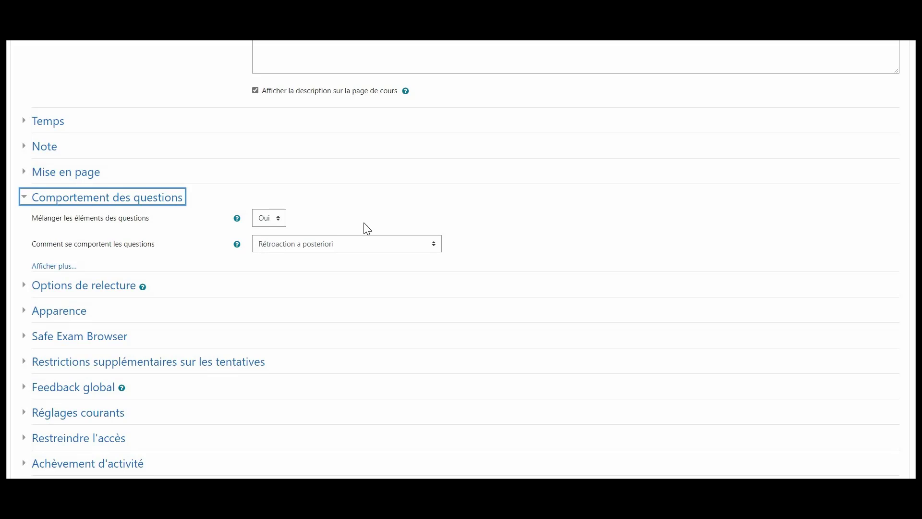
left_click(360, 248)
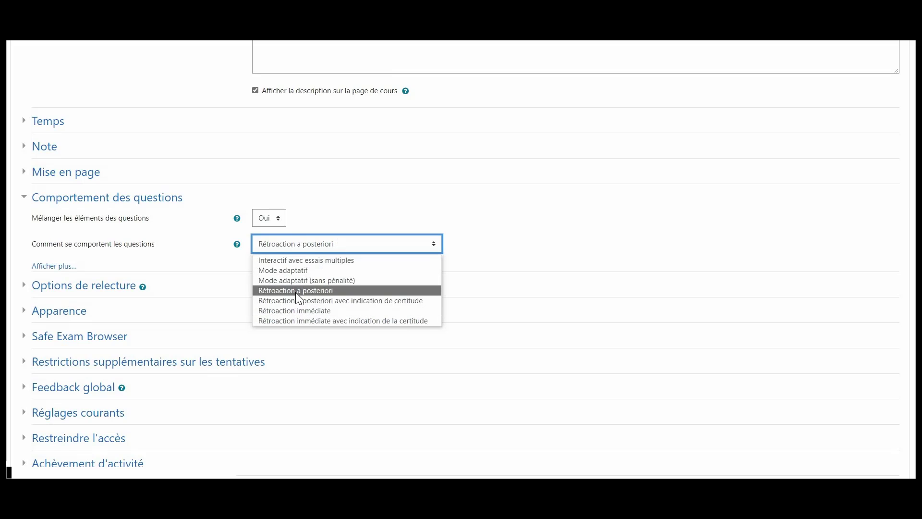
left_click(208, 272)
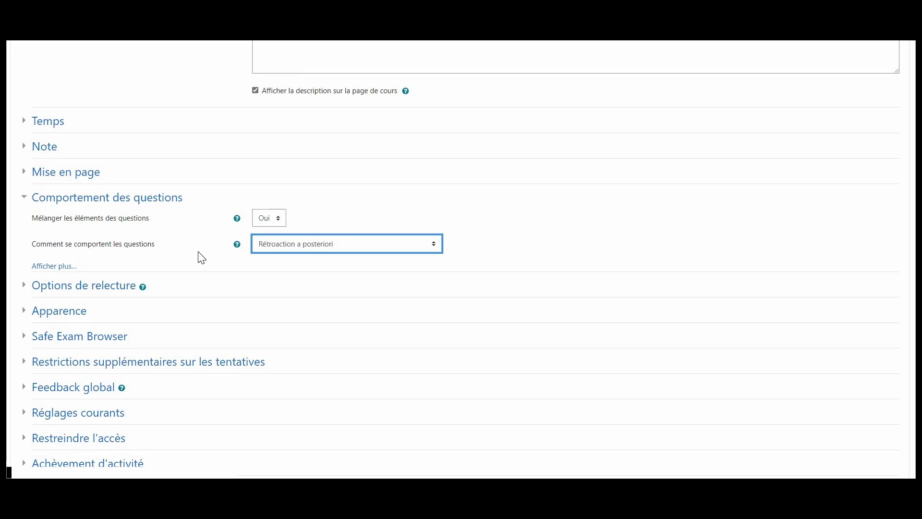
Review the Options de relecture settings and collapse them together with the Comportement des questions section.
left_click(94, 287)
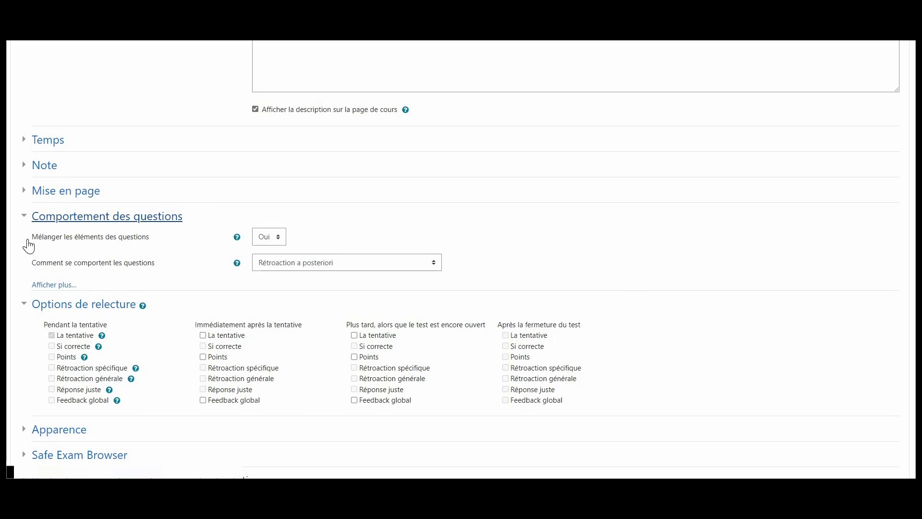
left_click(28, 219)
key("Tab")
key("Return")
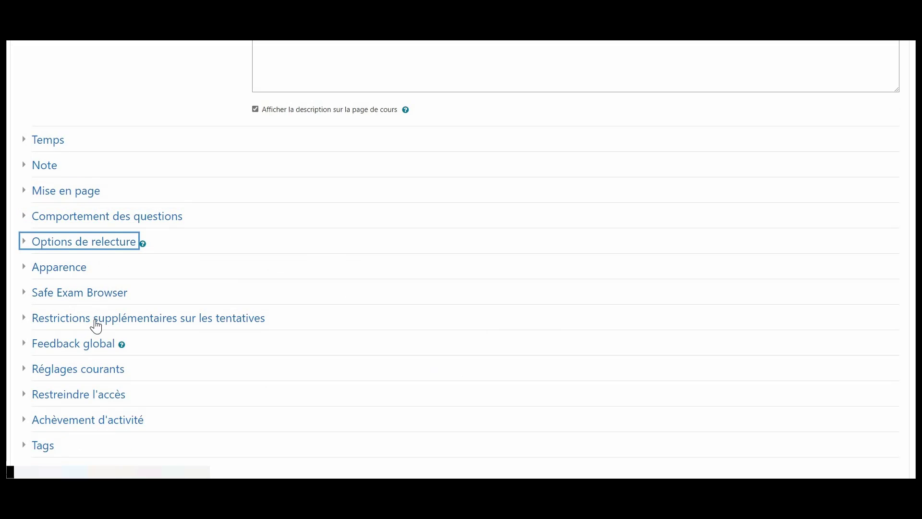
Review the Restrictions supplémentaires sur les tentatives and Feedback global sections and collapse both again.
left_click(95, 321)
scroll(519, 326, "down", 2)
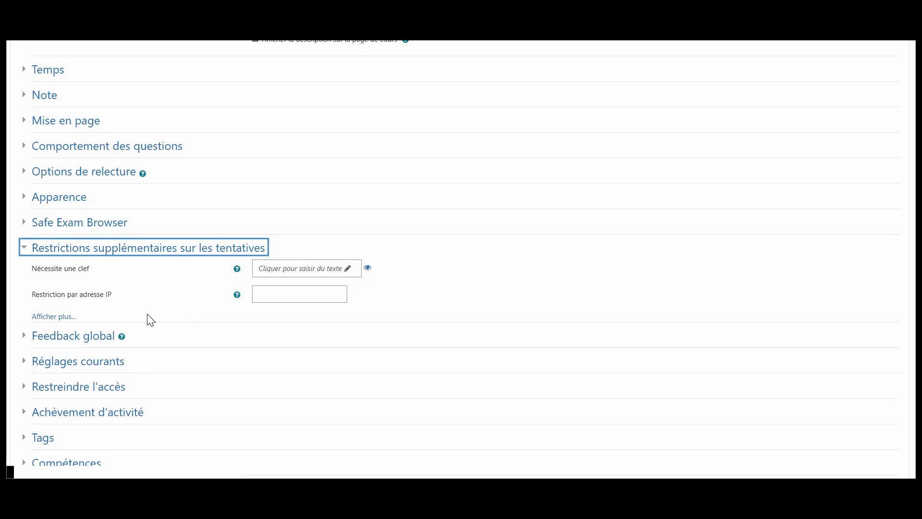
left_click(24, 248)
left_click(67, 276)
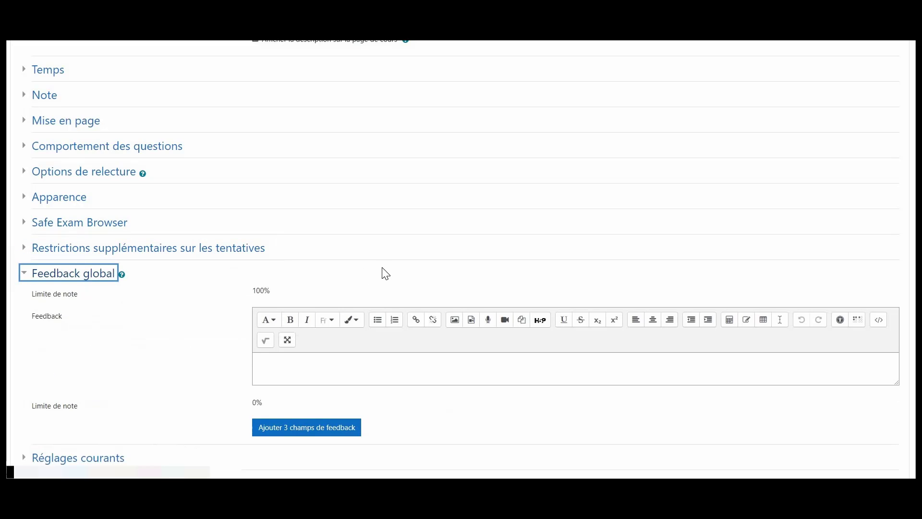
scroll(413, 240, "down", 2)
scroll(404, 217, "down", 2)
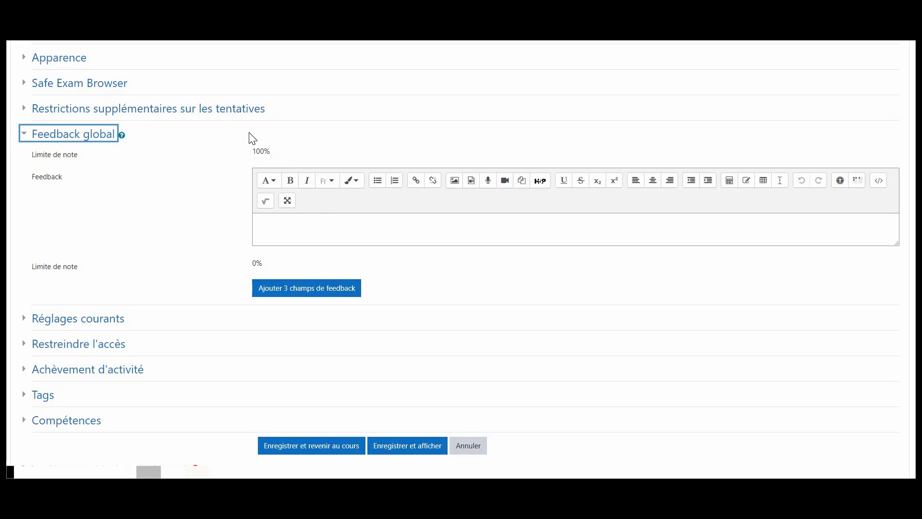
left_click(26, 136)
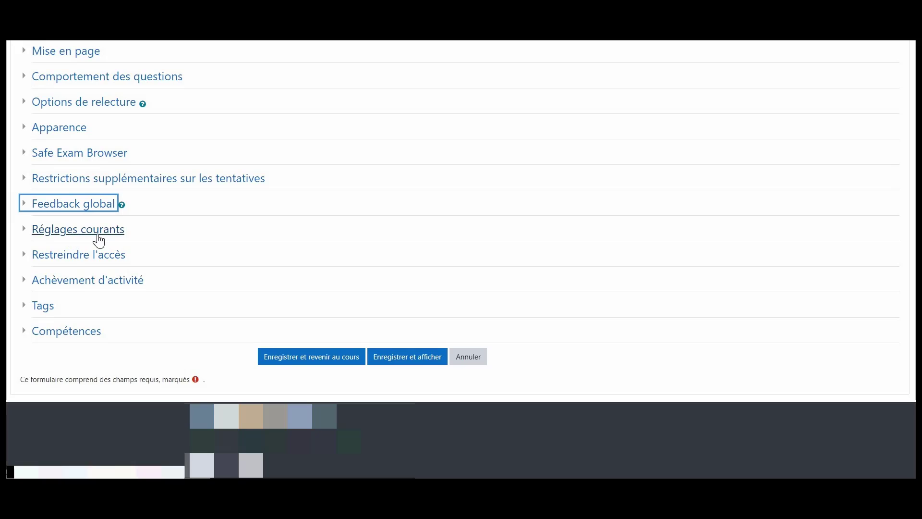
In Réglages courants, set the group mode to Groupes séparés and the grouping to Groupement 1.
left_click(96, 235)
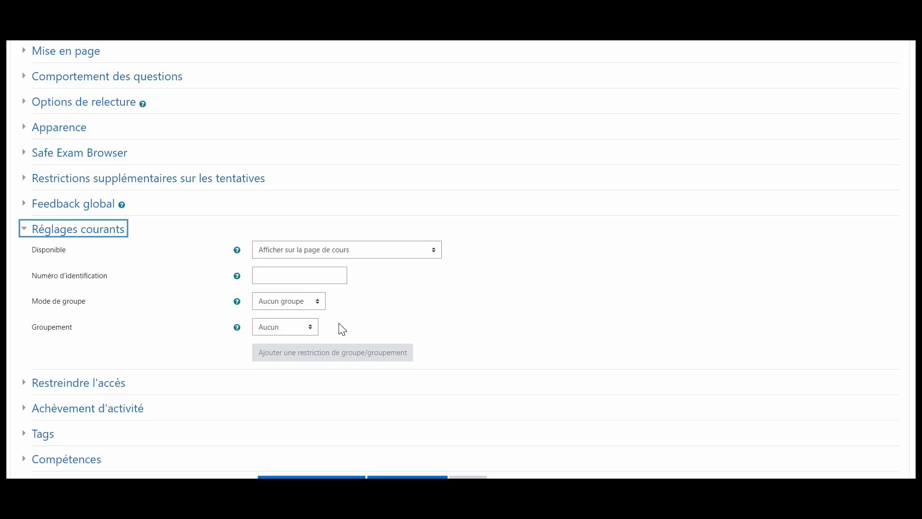
left_click(295, 303)
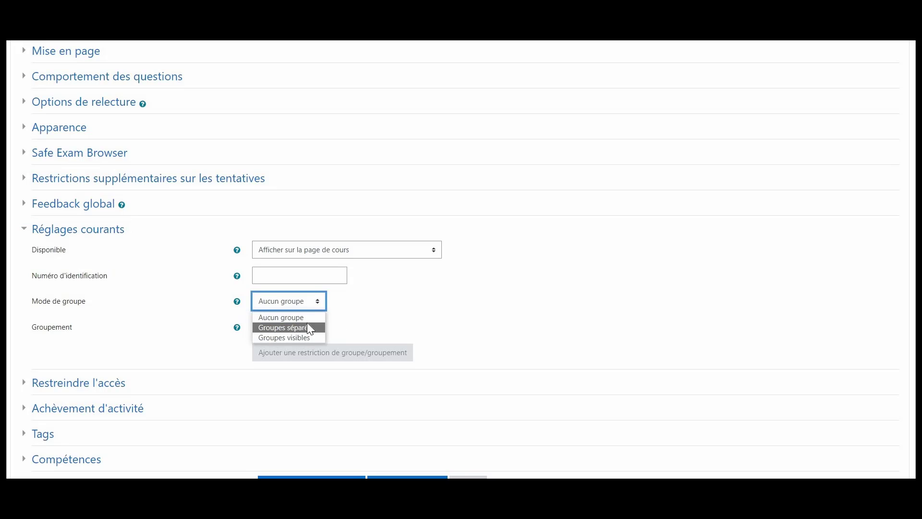
left_click(308, 327)
left_click(407, 314)
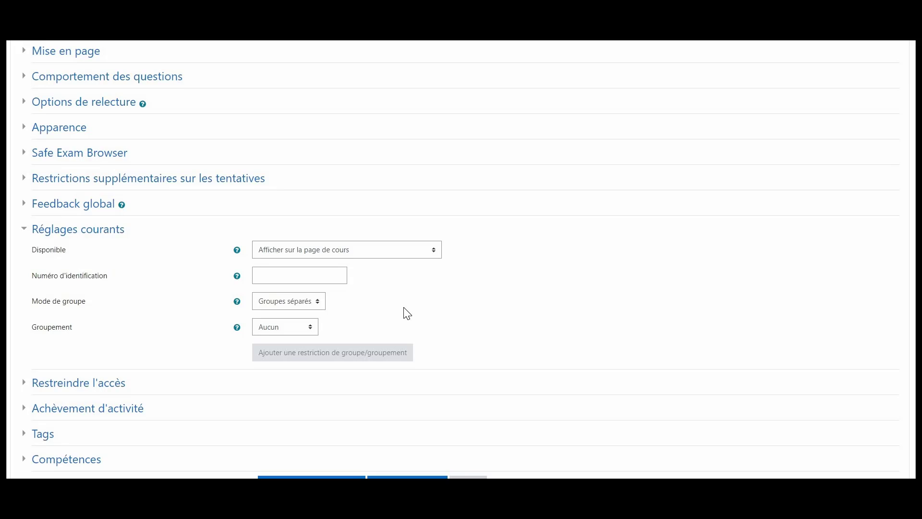
left_click(290, 329)
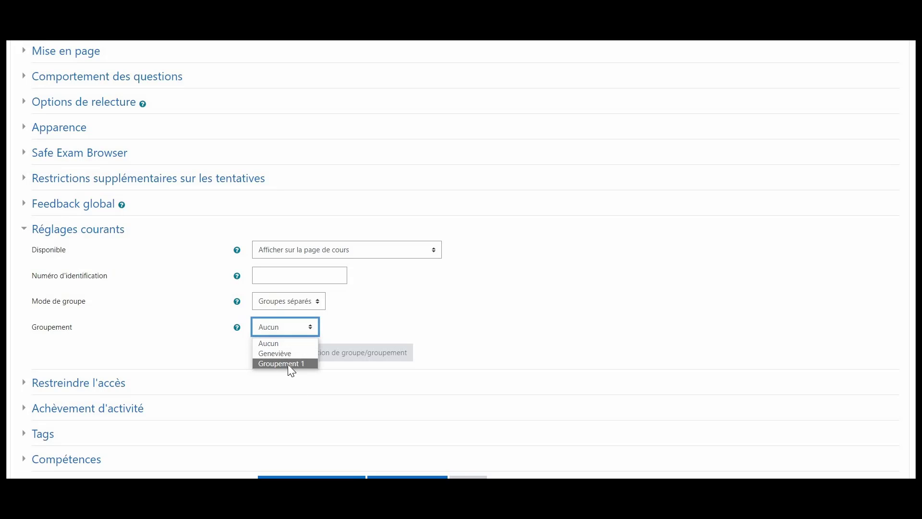
left_click(288, 364)
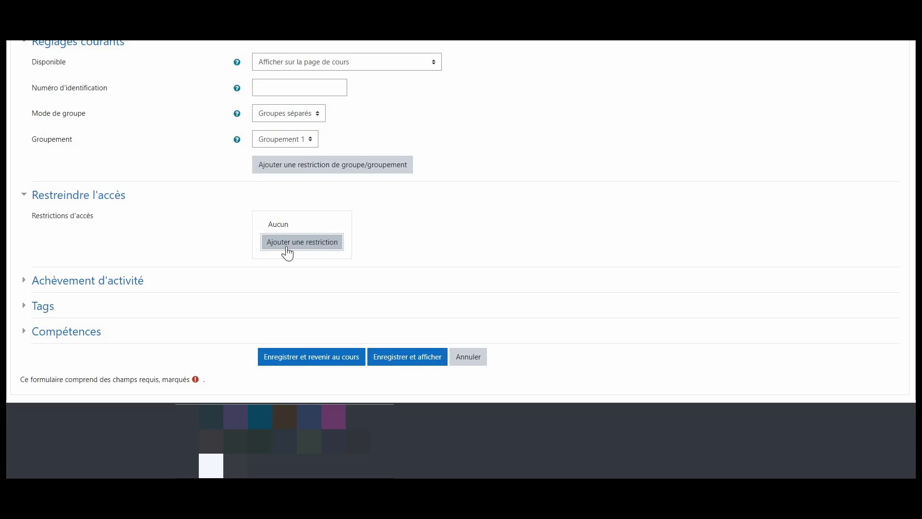
Add a Groupement access restriction requiring Groupement 1, hidden from students who do not meet it, and save and display the quiz.
left_click(287, 245)
left_click(416, 284)
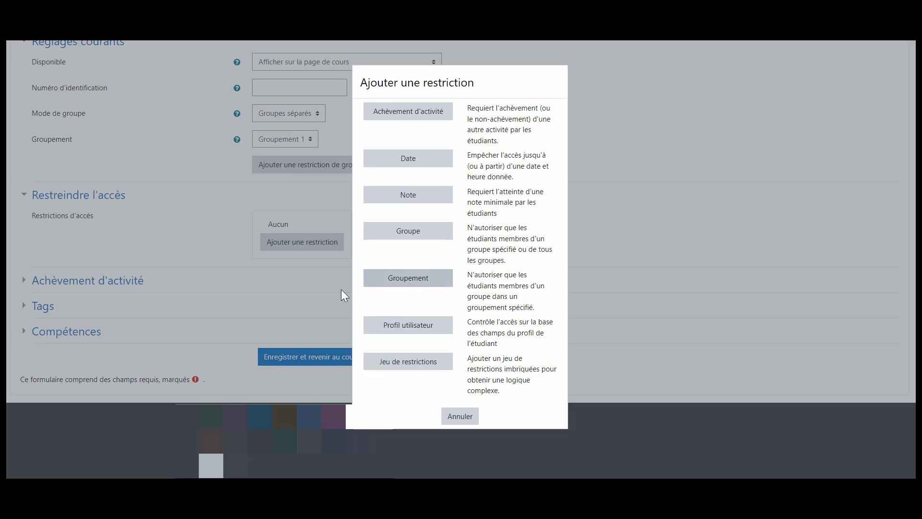
left_click(384, 283)
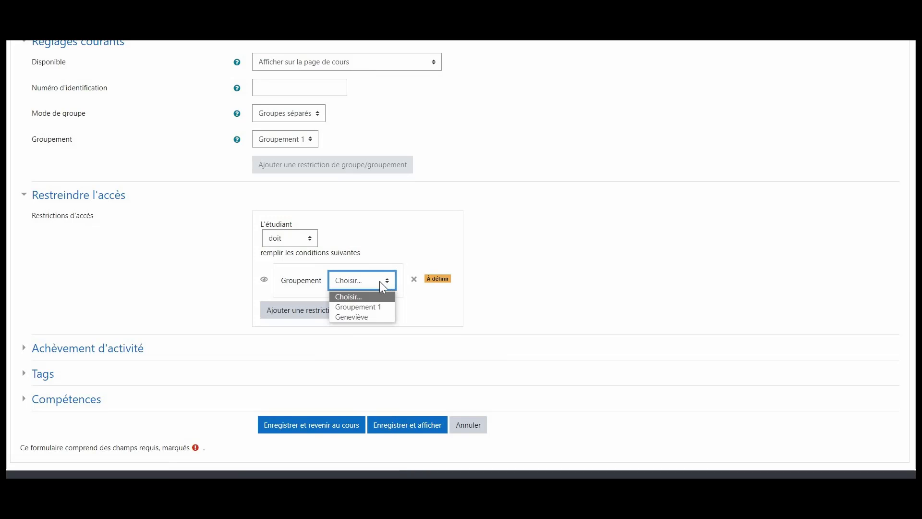
left_click(349, 306)
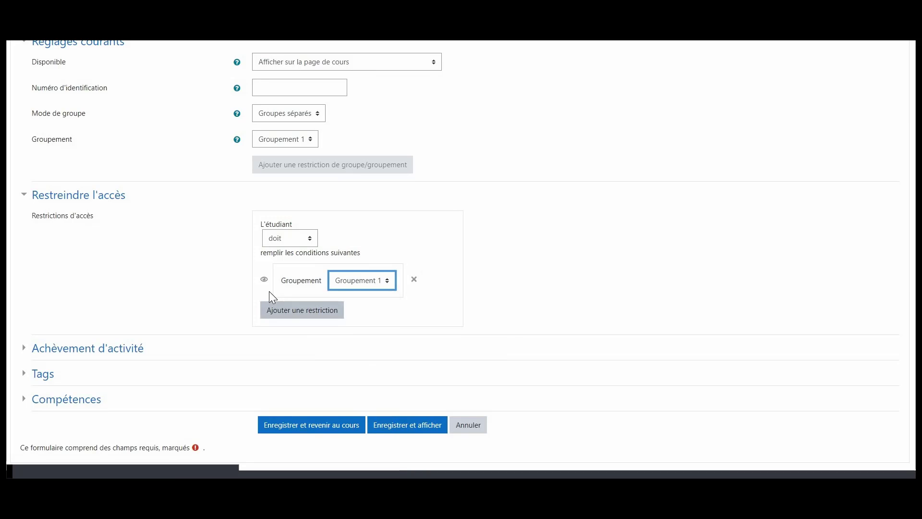
left_click(265, 282)
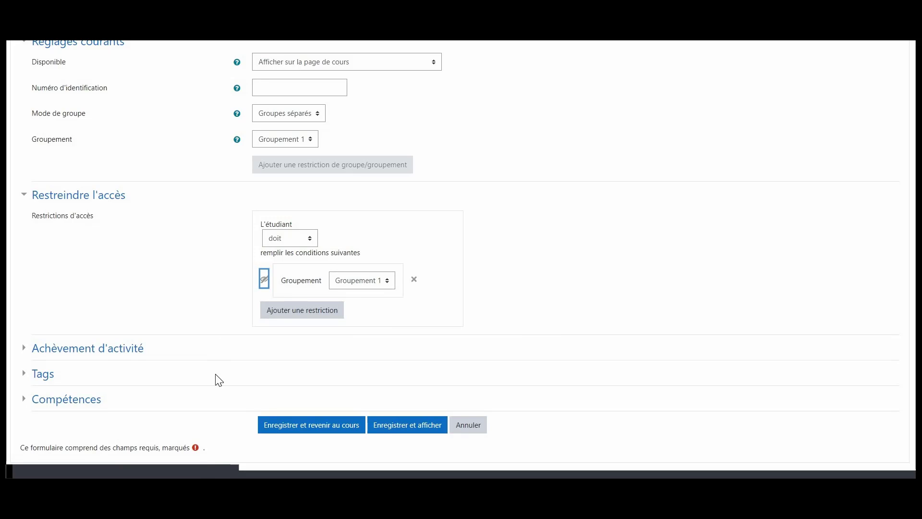
left_click(405, 428)
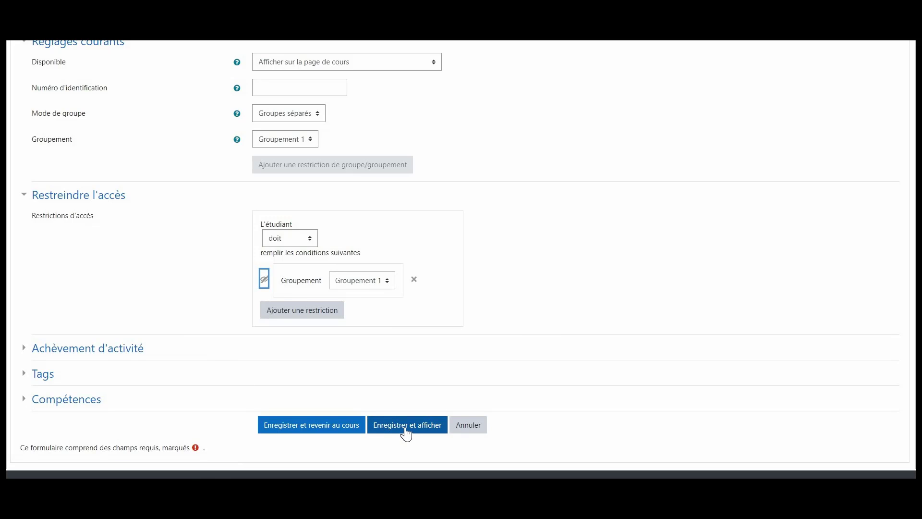